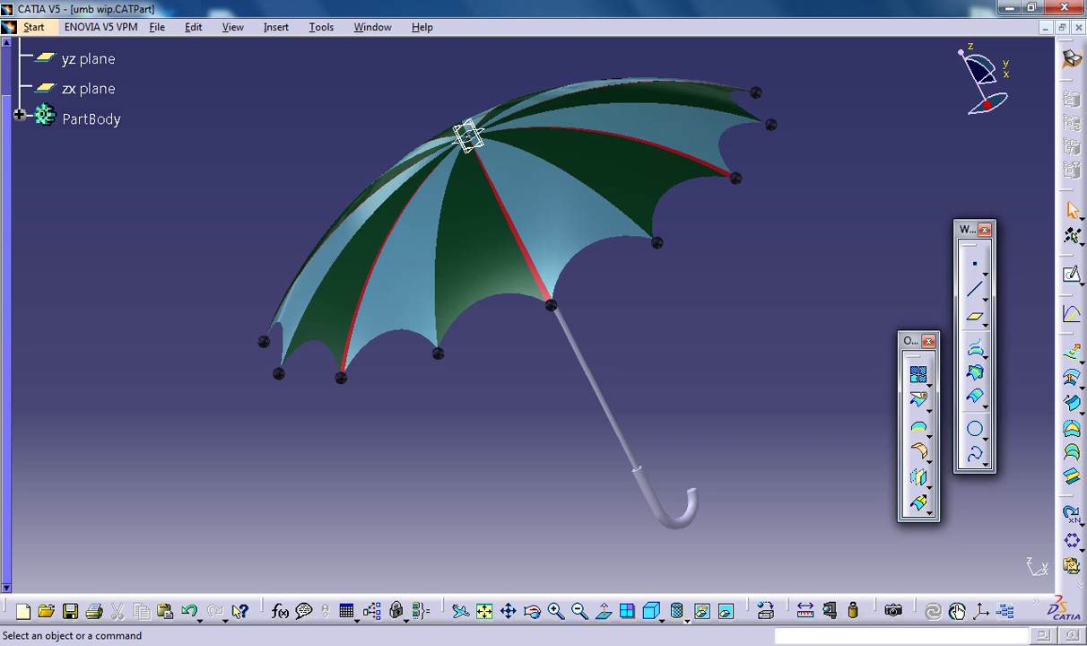
- Switch to the umbrella study part window and hide Sketch.2
left_click(372, 27)
left_click(409, 157)
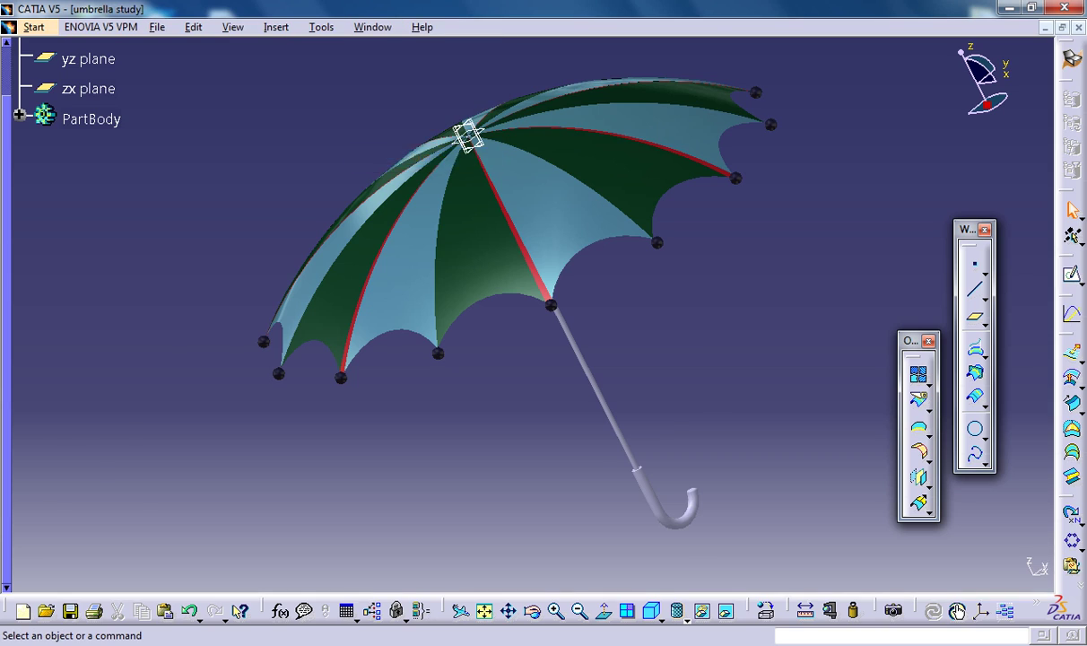
middle_click_drag(538, 341, 526, 278)
right_click(388, 239)
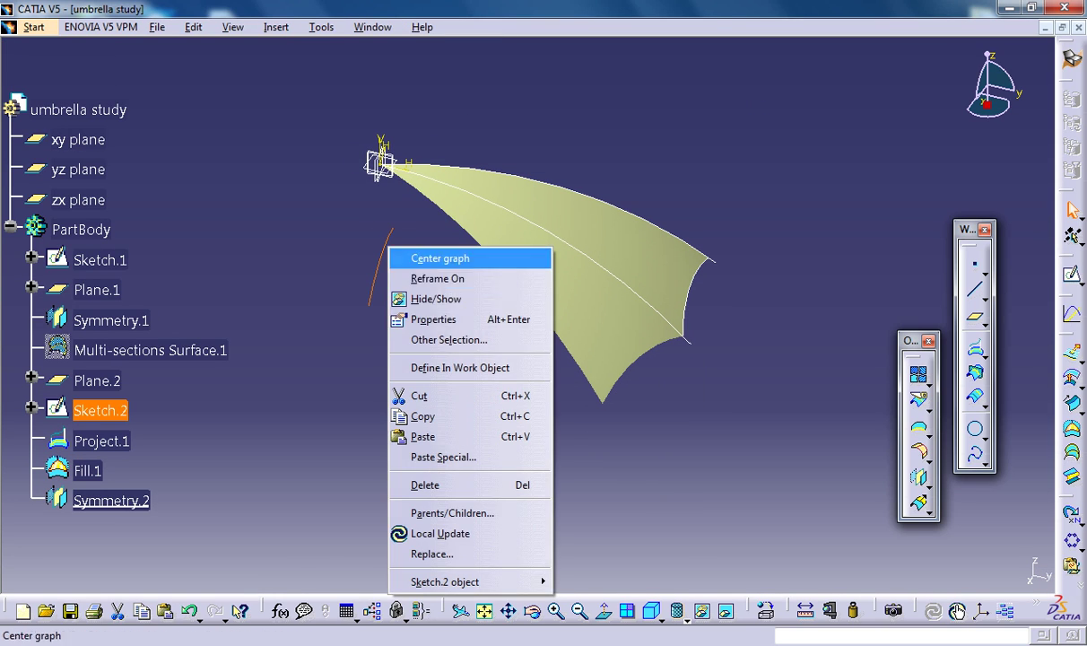
left_click(436, 299)
- Start a circular pattern of Fill.1 as a complete crown with the Z axis as reference element
middle_click_drag(569, 172, 574, 192)
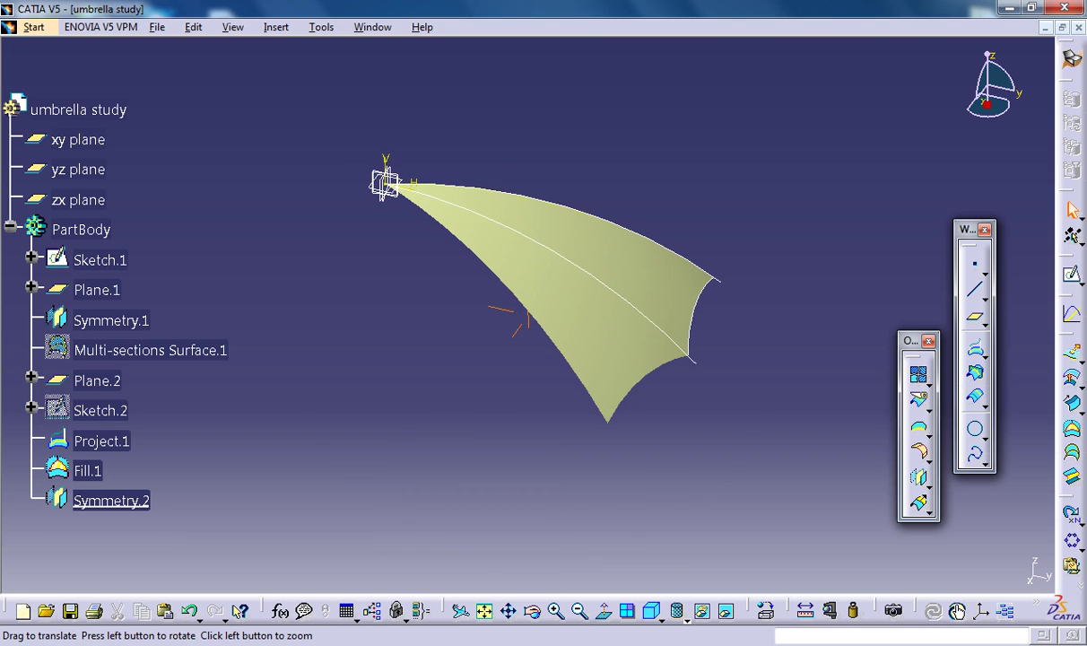
left_click(574, 192)
middle_click_drag(507, 318, 477, 266)
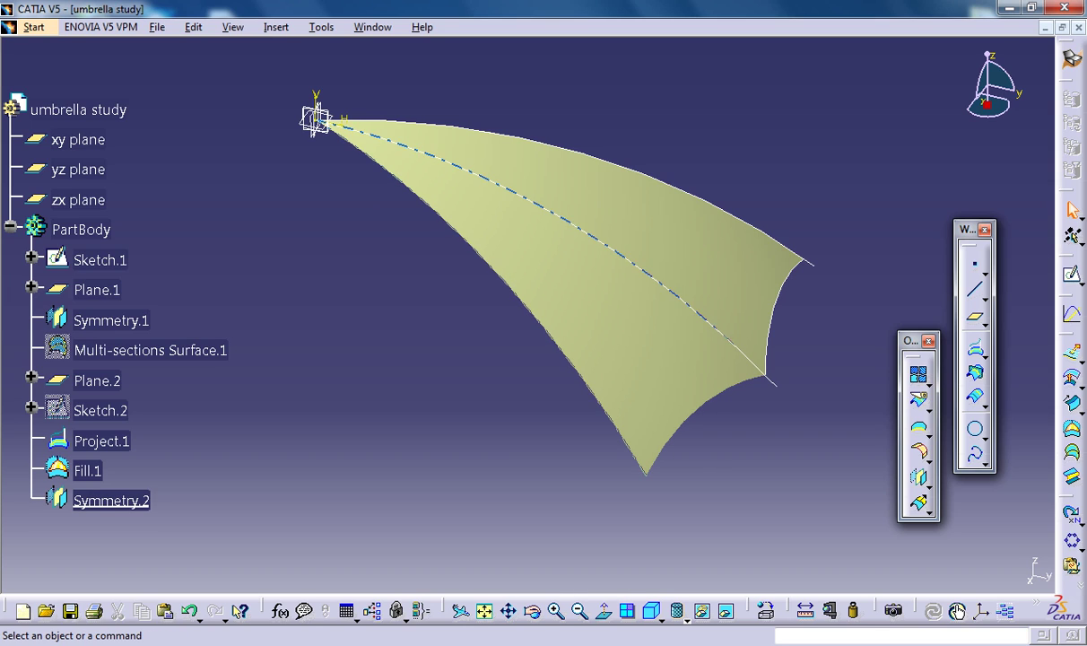
left_click(646, 224)
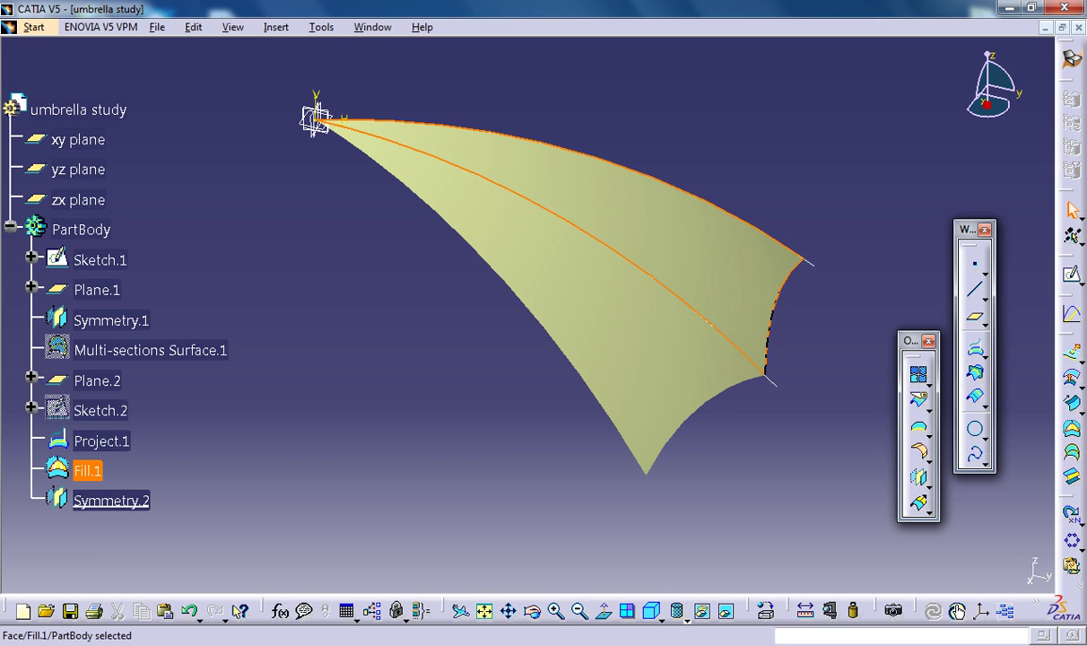
left_click(645, 224)
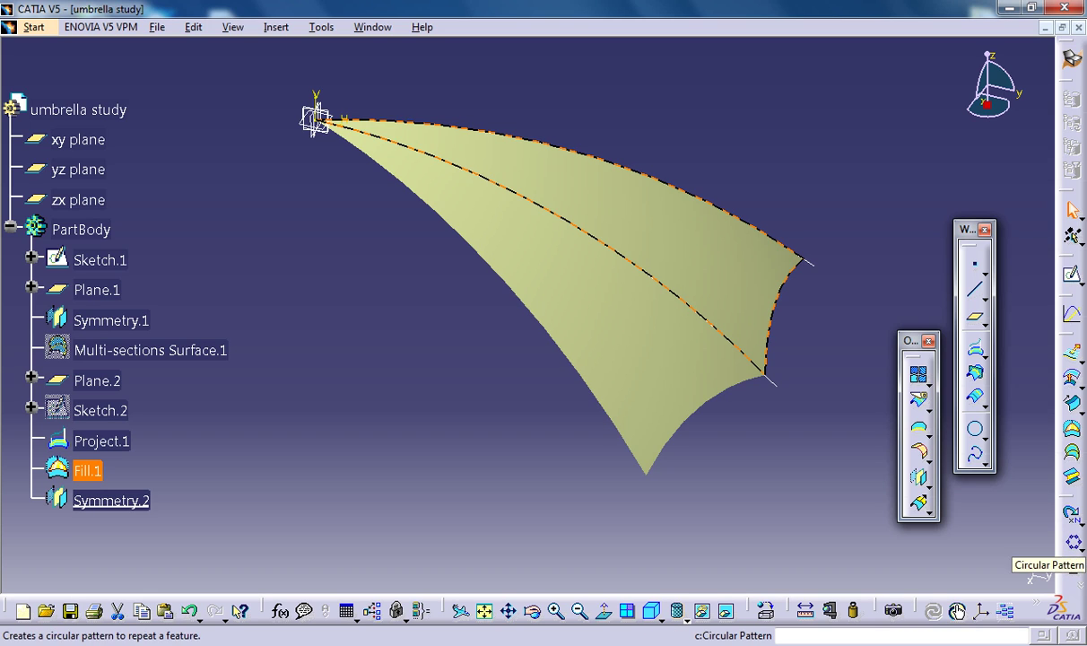
left_click(1071, 542)
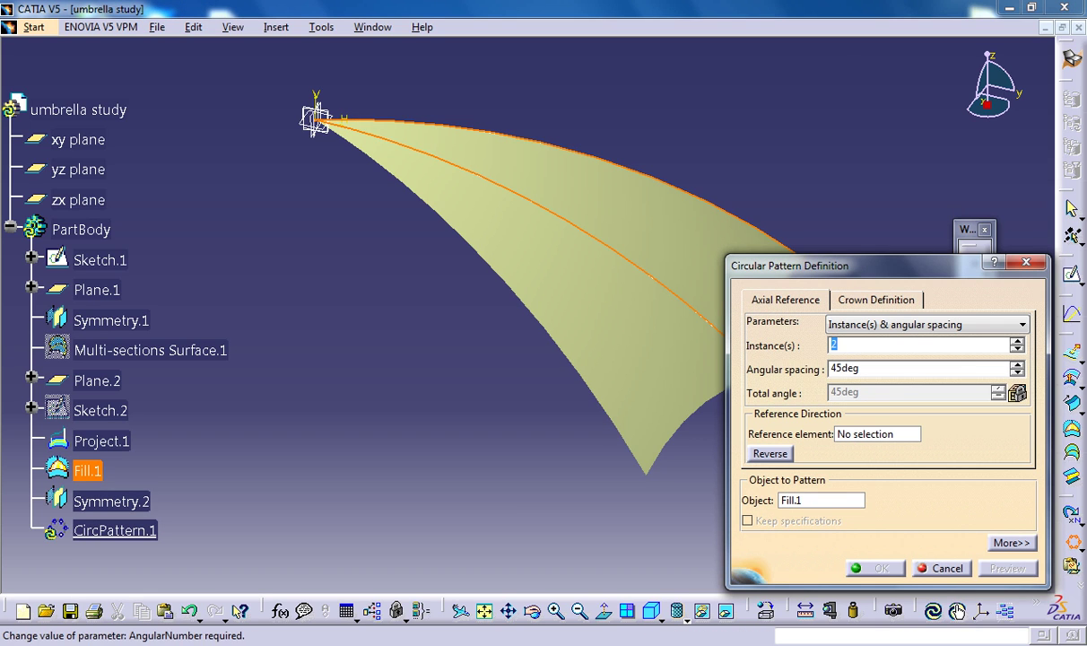
left_click(1022, 325)
left_click(897, 380)
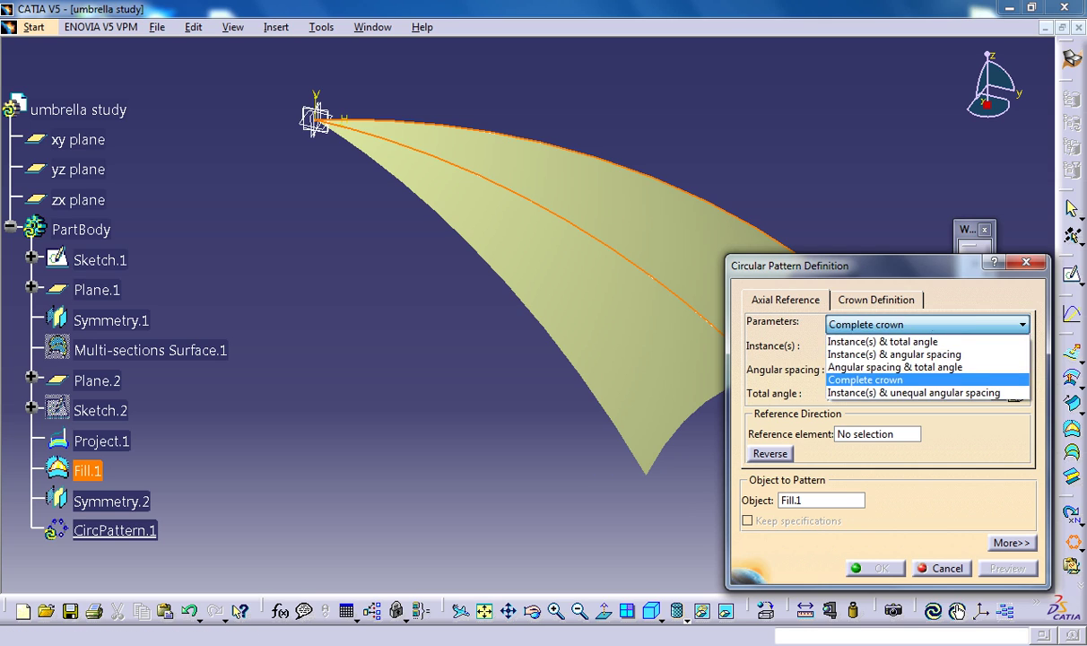
key("Return")
right_click(857, 434)
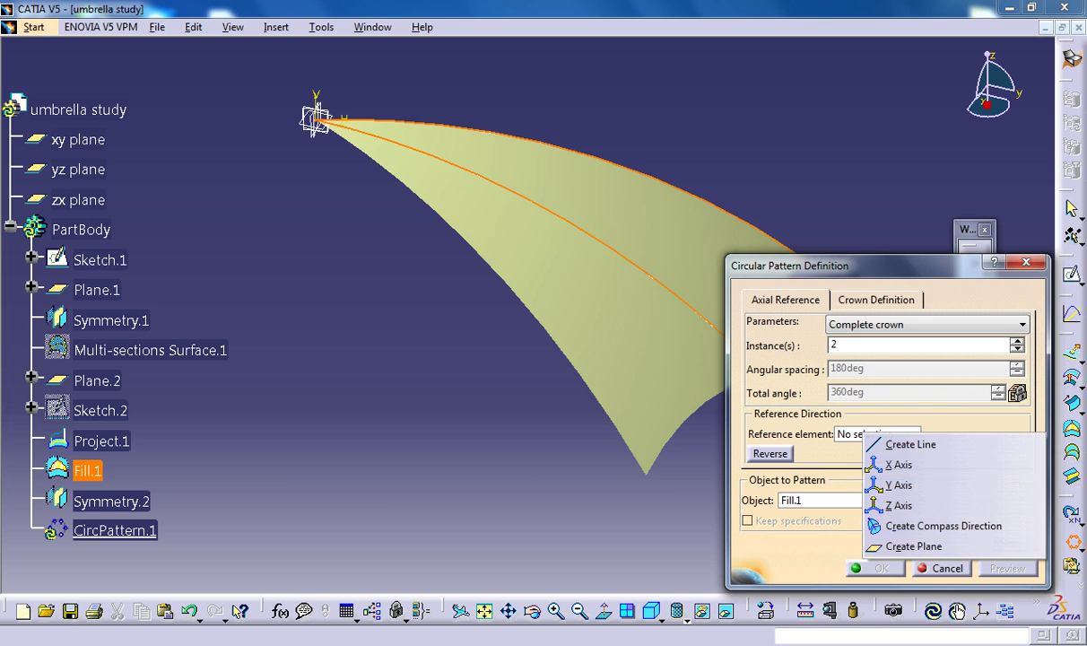
left_click(906, 502)
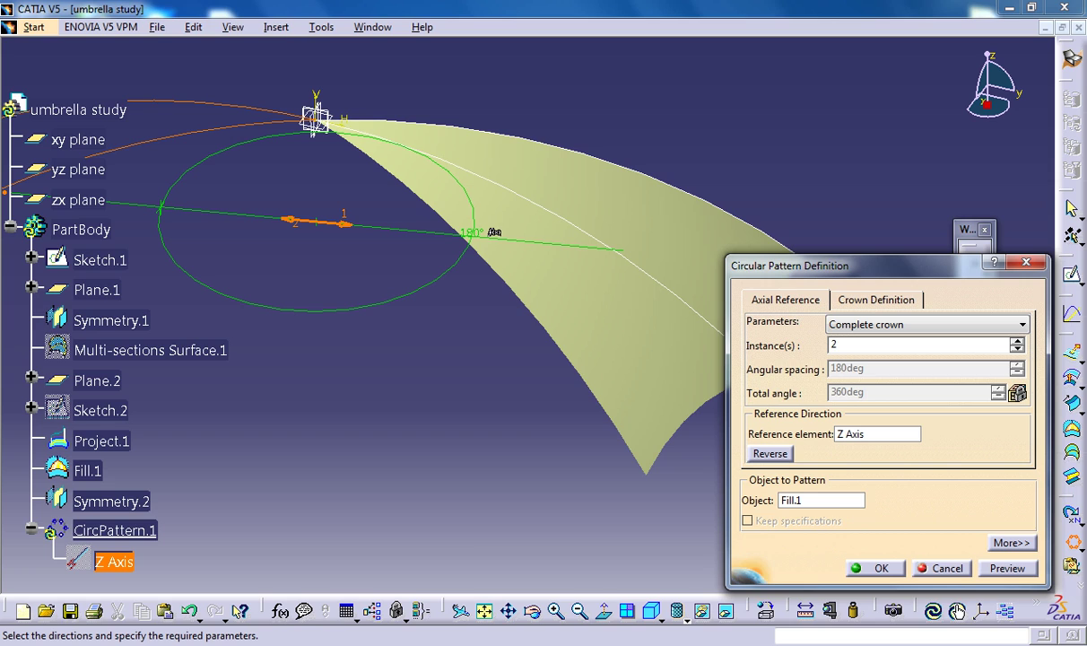
- Set the Fill.1 circular pattern to 7 instances and create it
middle_click_drag(509, 308, 510, 386)
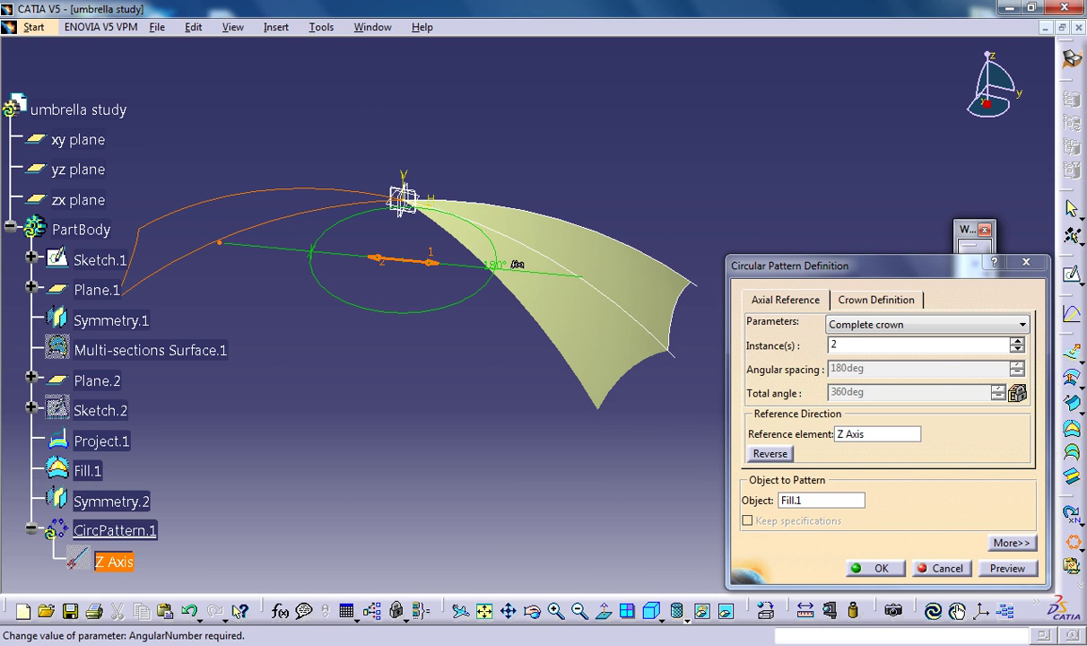
left_click(1017, 341)
key("Up")
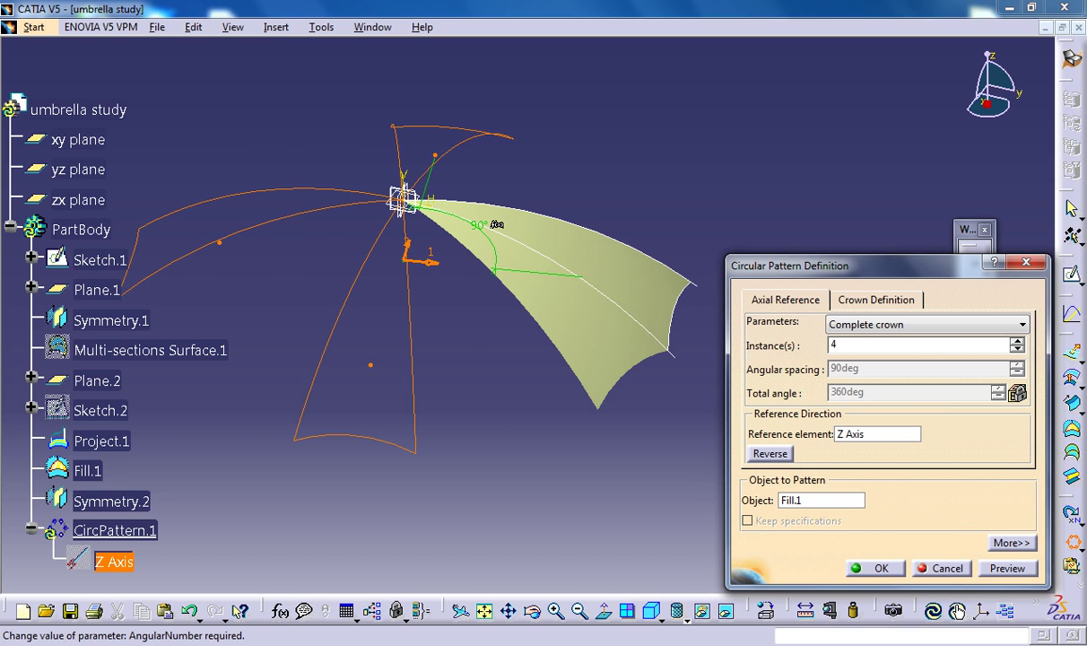
key("Up")
key("Up")
key("Up")
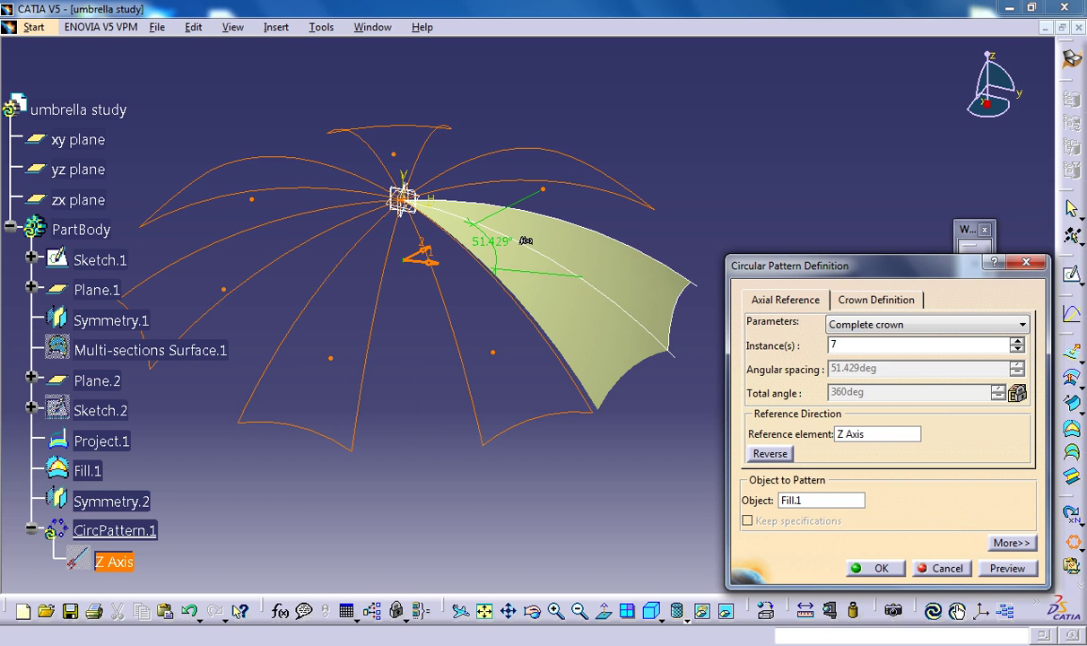
middle_click_drag(554, 316, 488, 301)
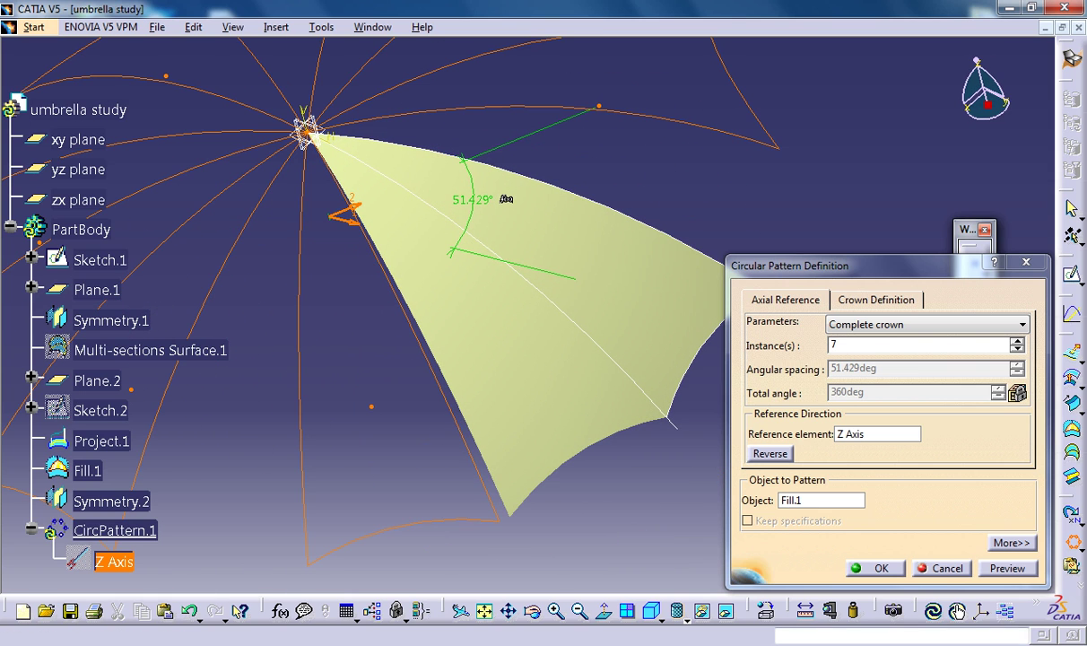
left_click(870, 568)
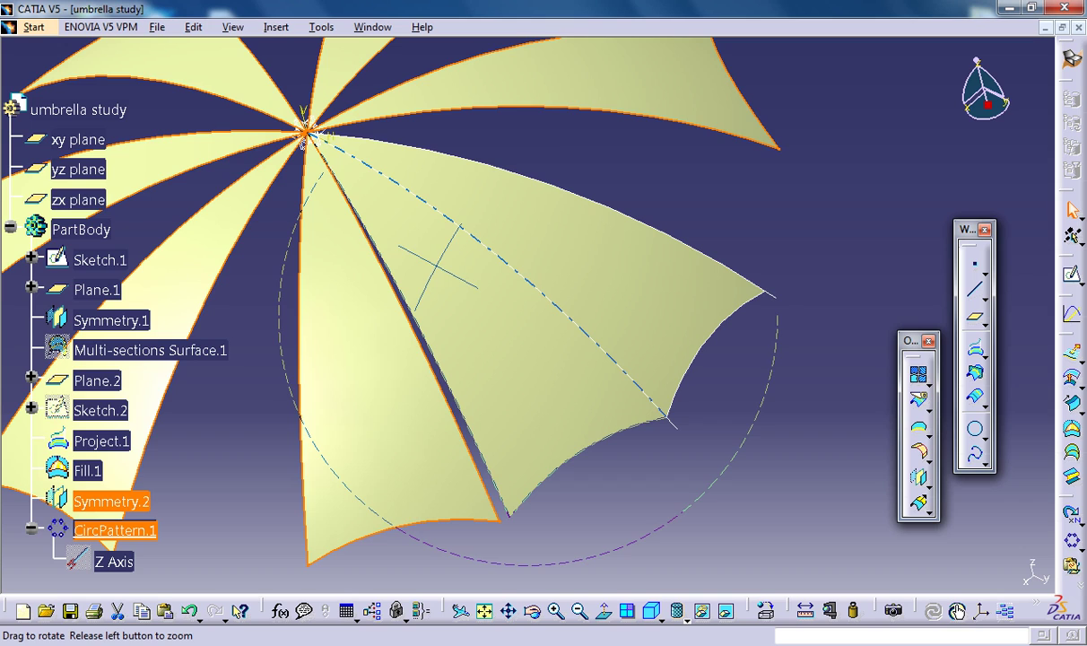
- Create a circular pattern of Symmetry.2 about the Z axis as a complete crown with 7 instances
middle_click_drag(437, 266, 470, 378)
left_click(543, 495)
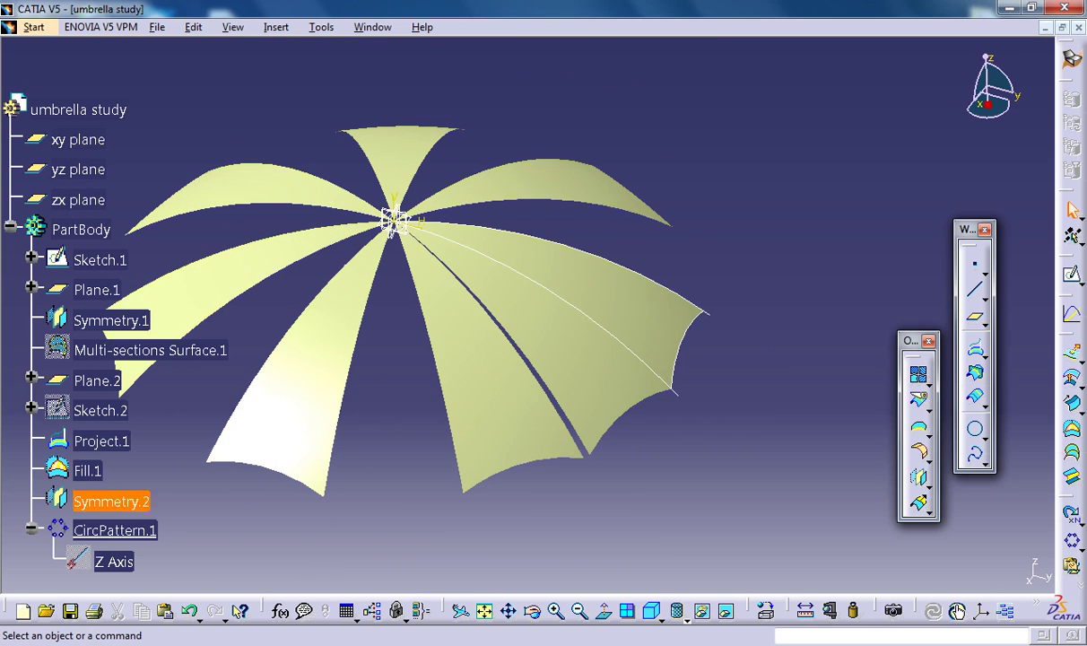
left_click(392, 221)
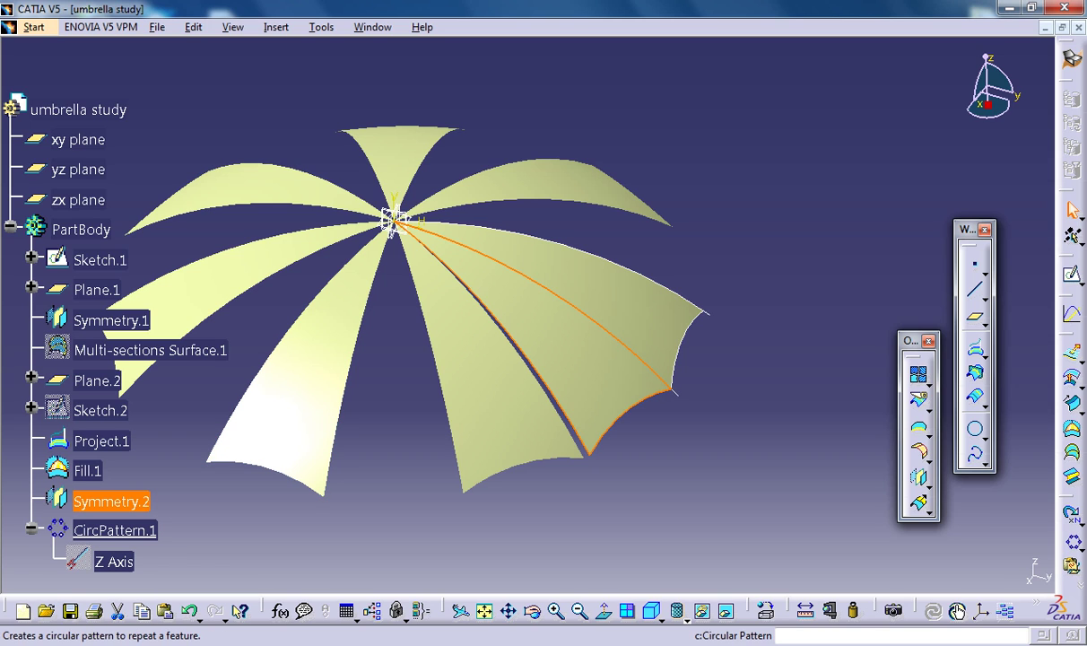
left_click(1073, 541)
right_click(874, 434)
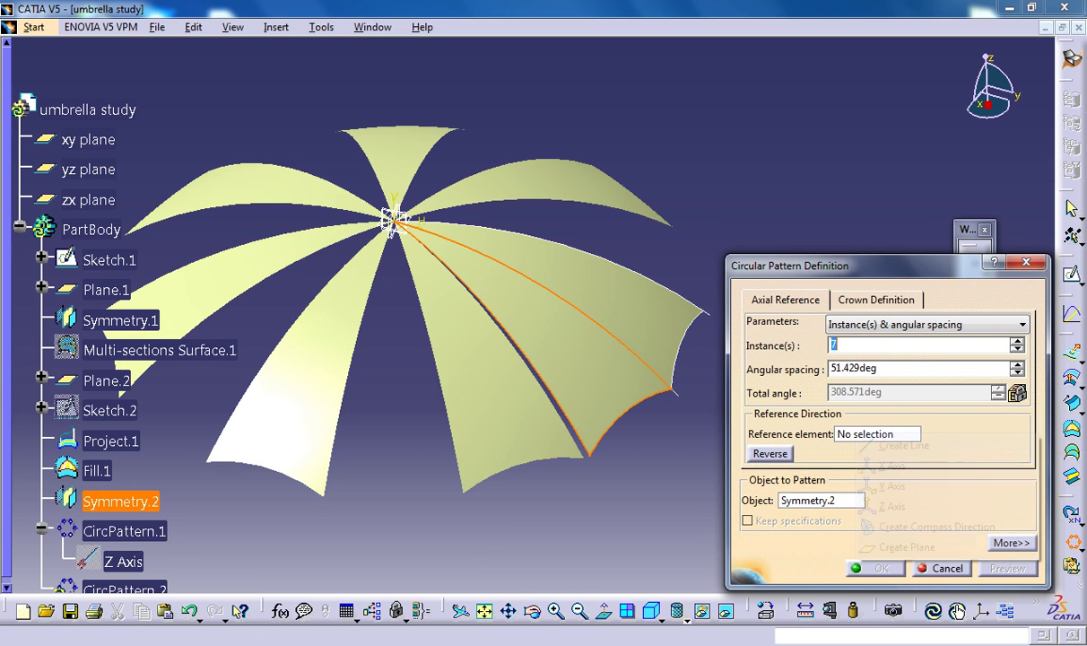
left_click(897, 505)
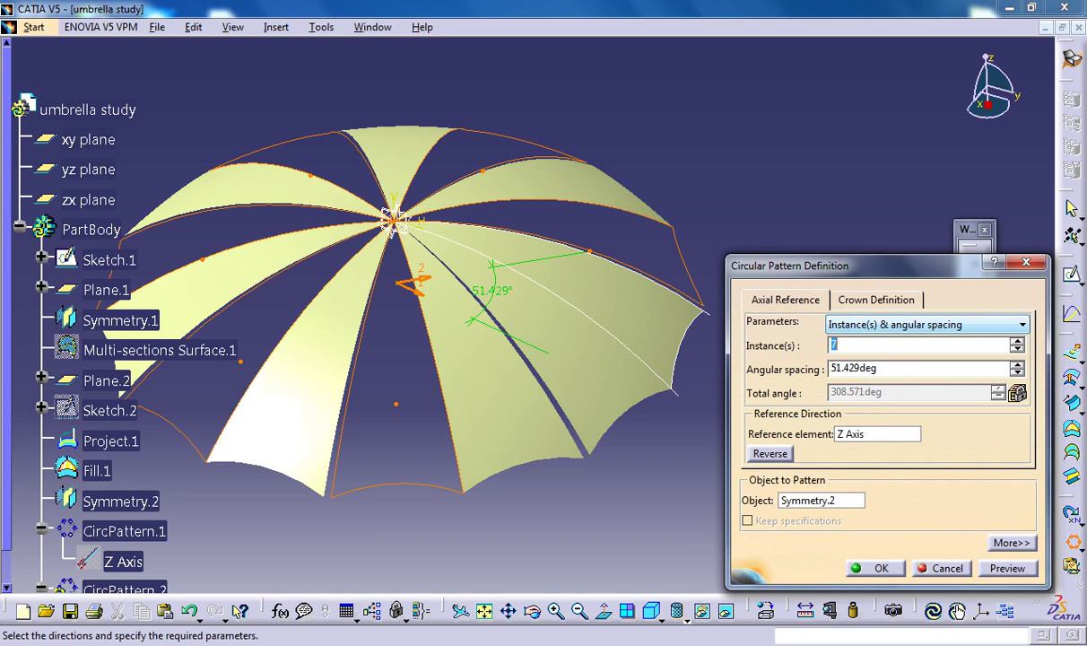
left_click(933, 324)
left_click(906, 380)
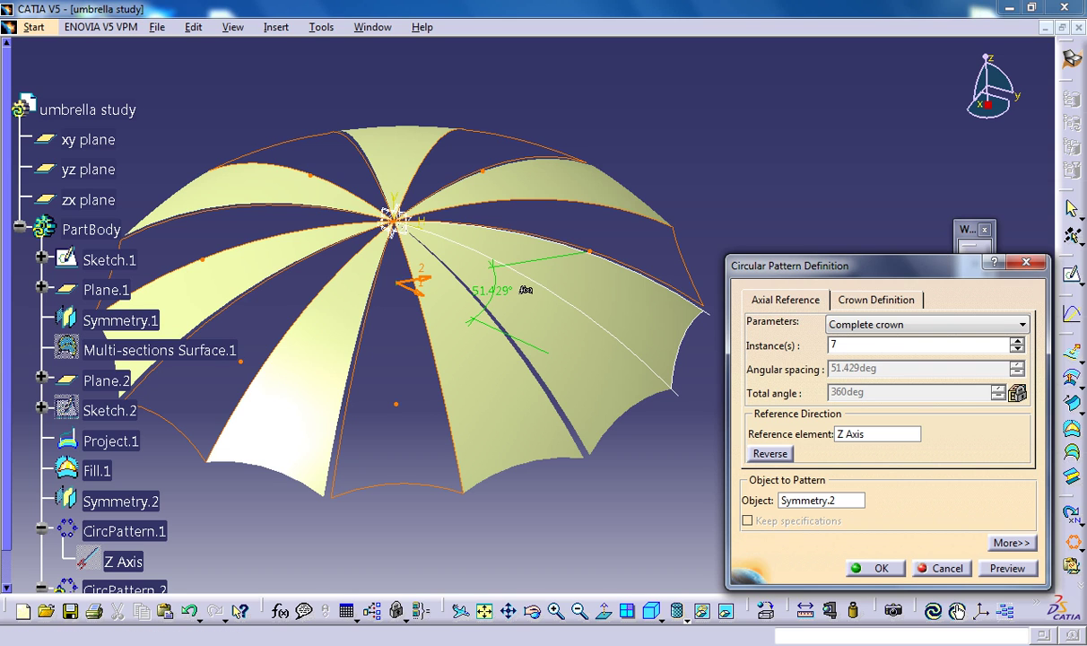
left_click(876, 567)
- Close the narrow gap between Symmetry.2 and the adjacent CircPattern.1 panel with a multi-sections surface using their two facing edges as sections
middle_click_drag(448, 296, 507, 219)
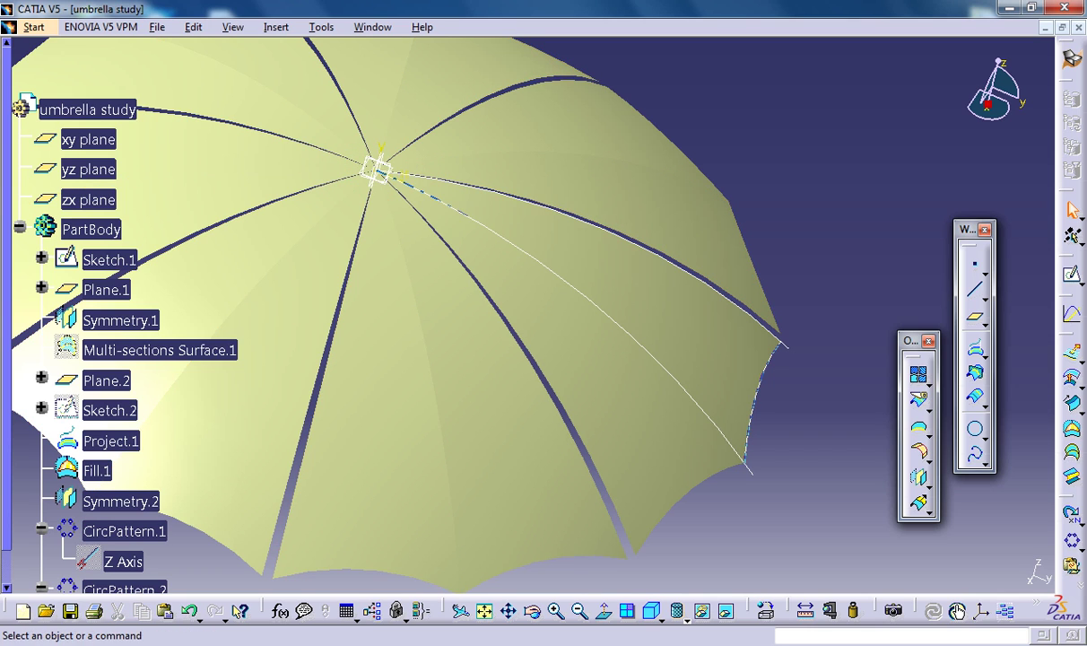
middle_click_drag(519, 372, 463, 273)
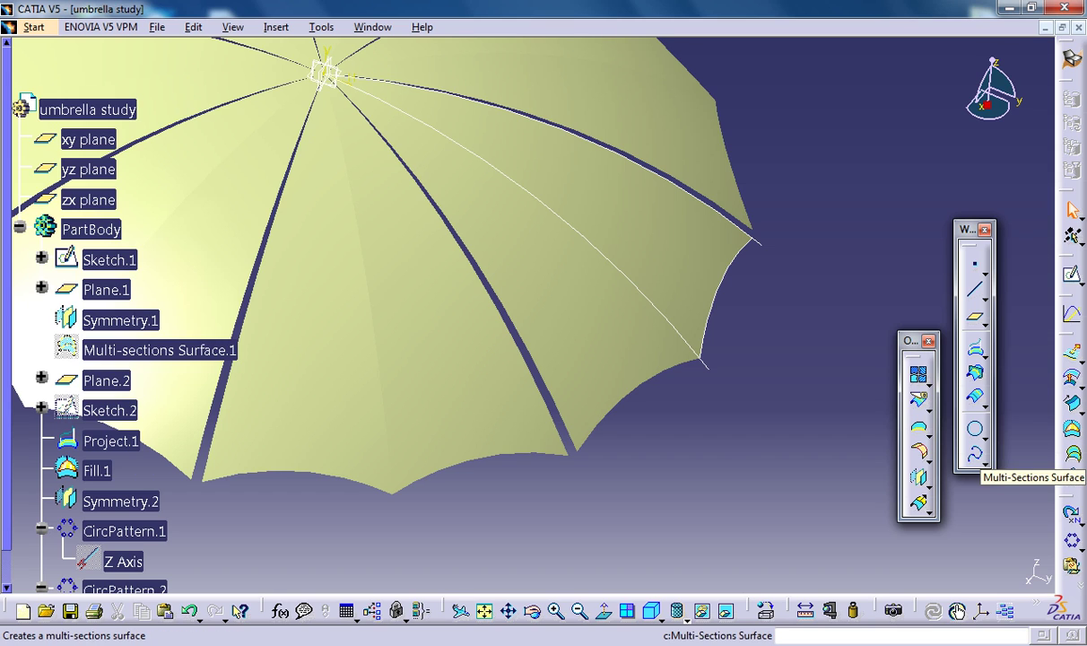
left_click(1071, 455)
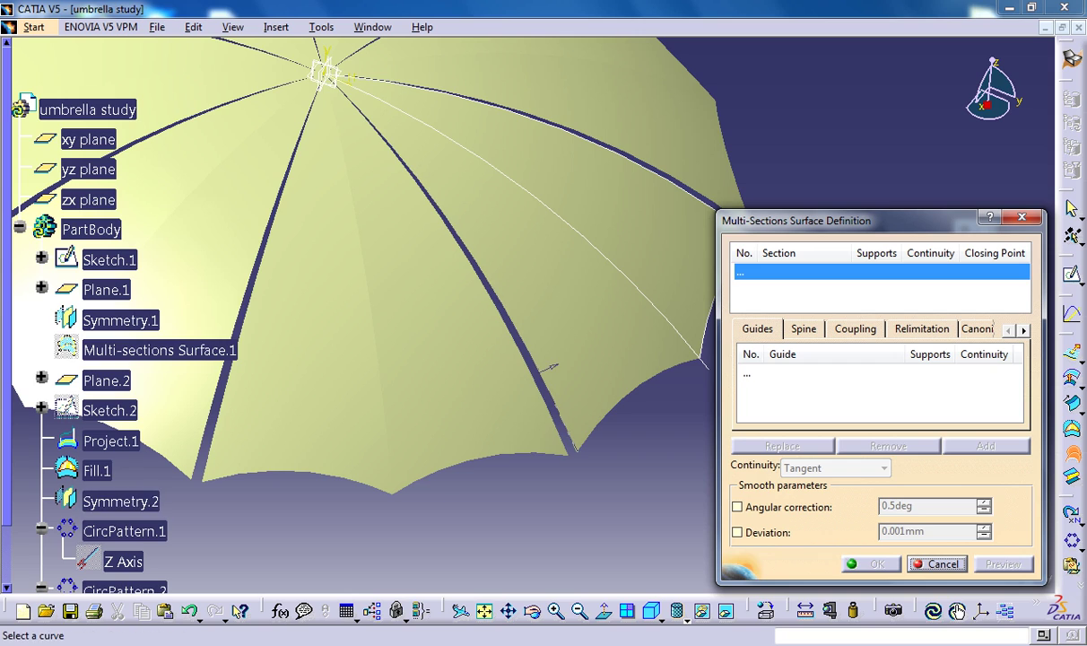
left_click(544, 369)
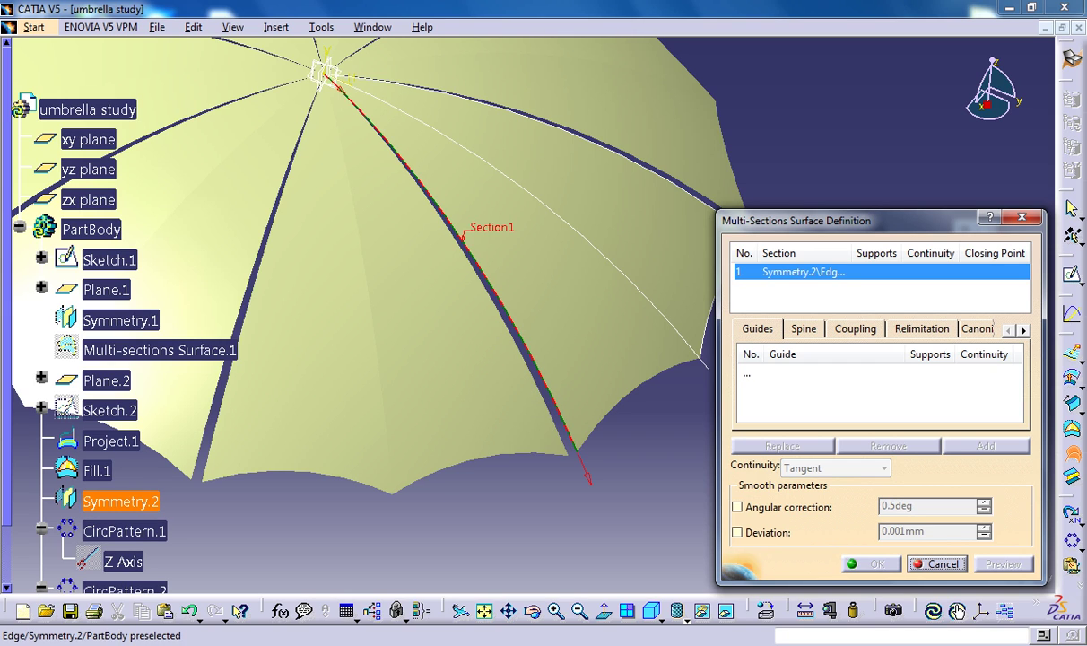
left_click(520, 386)
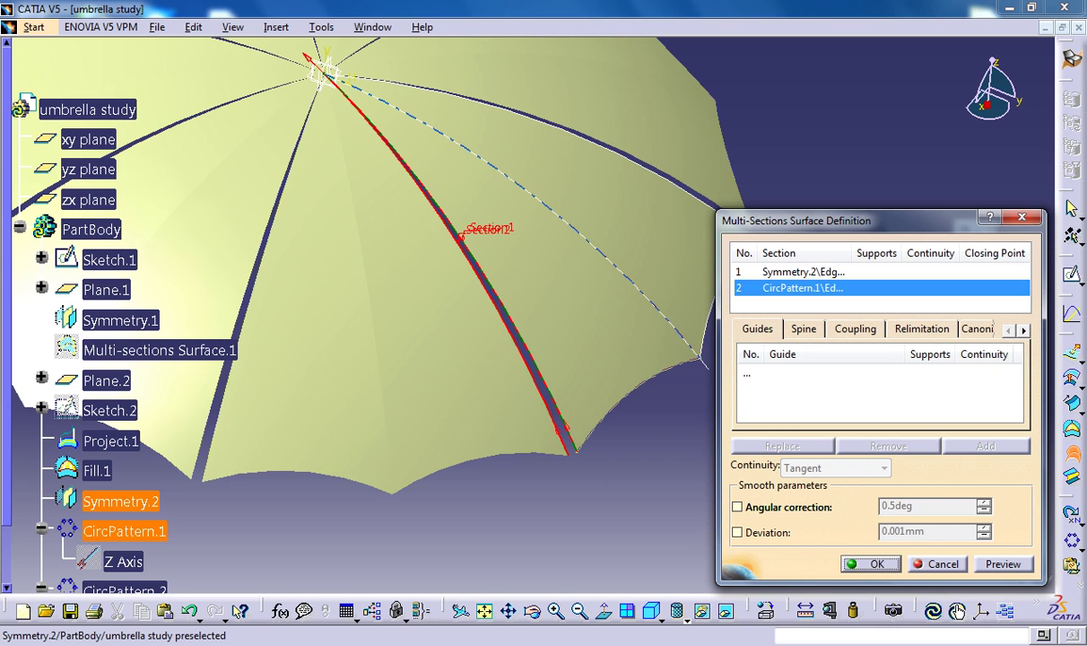
left_click(870, 563)
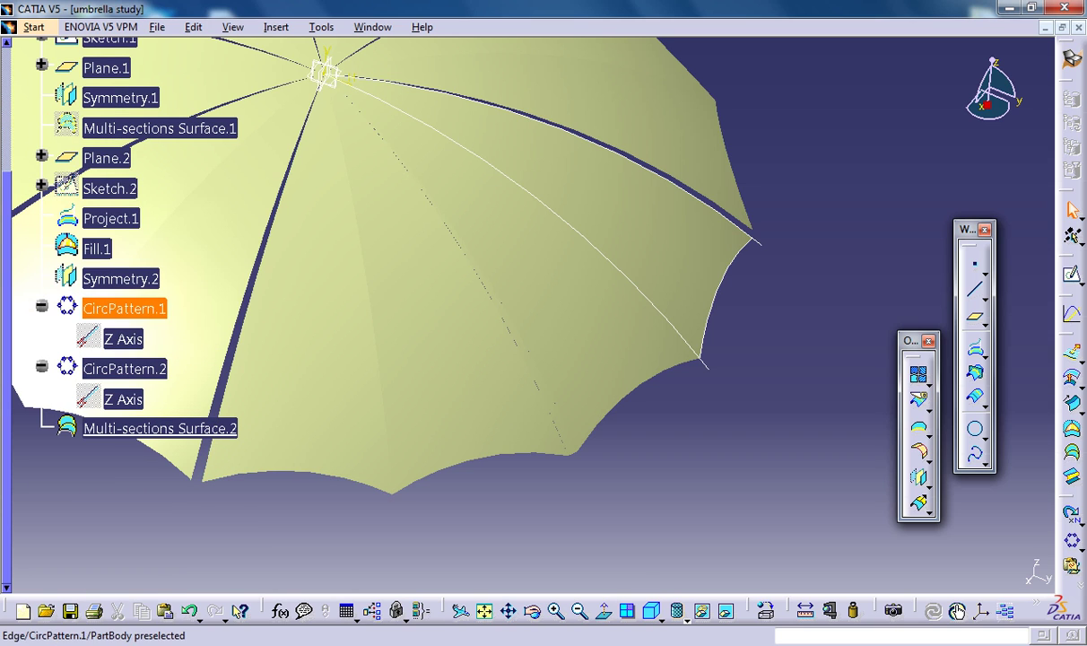
- Create a circular pattern of Multi-sections Surface.2 about the Z axis as a complete crown with 7 instances
left_click(159, 428)
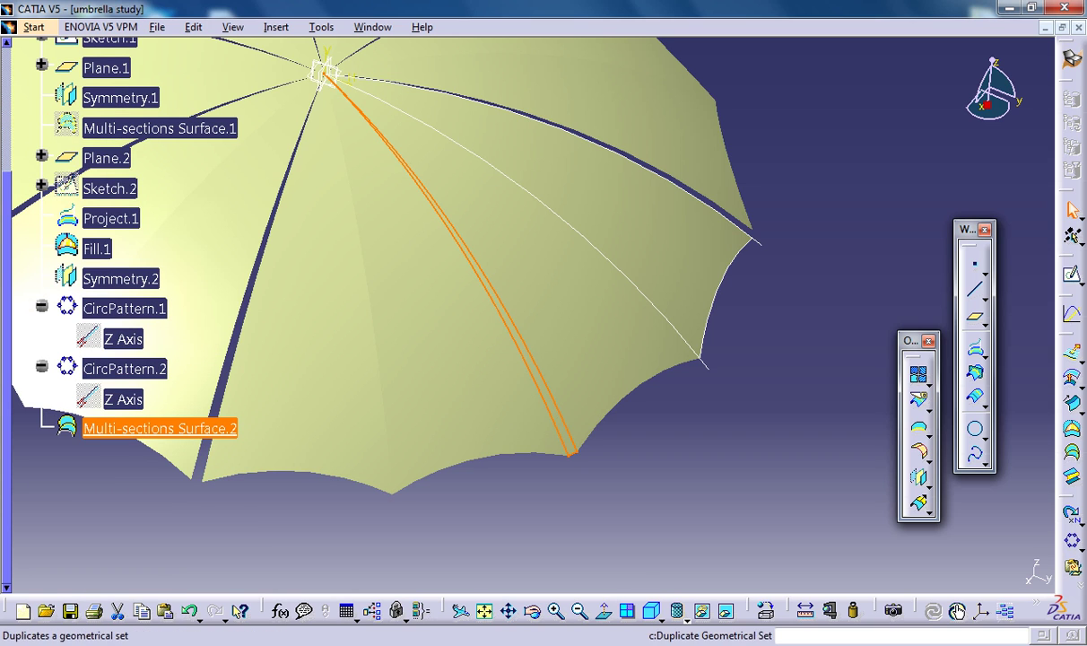
left_click(1073, 542)
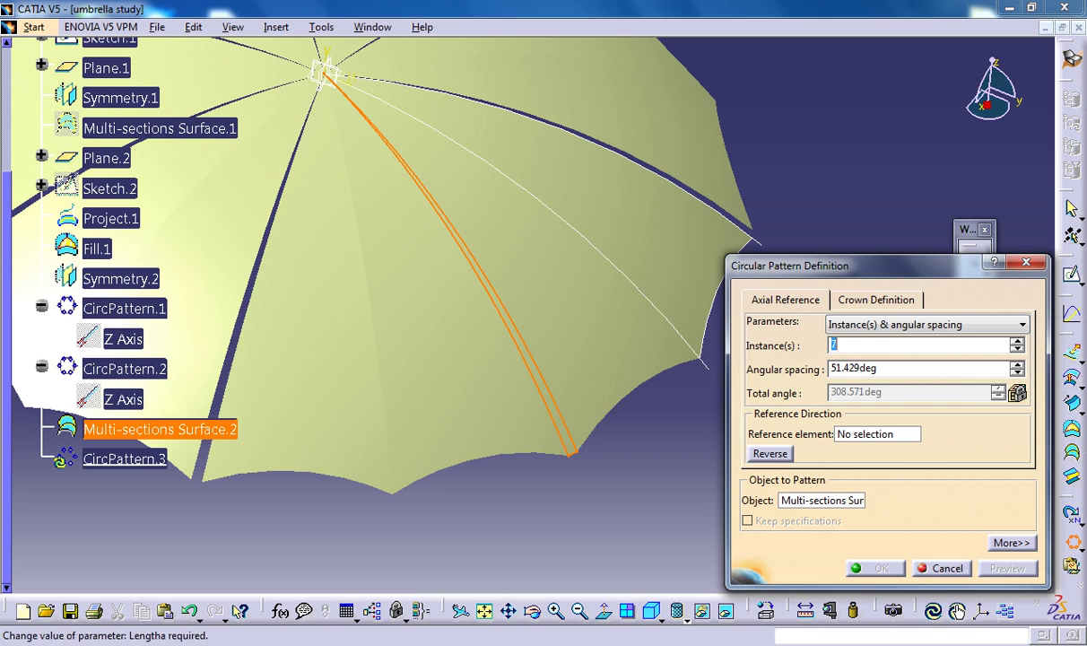
left_click(951, 325)
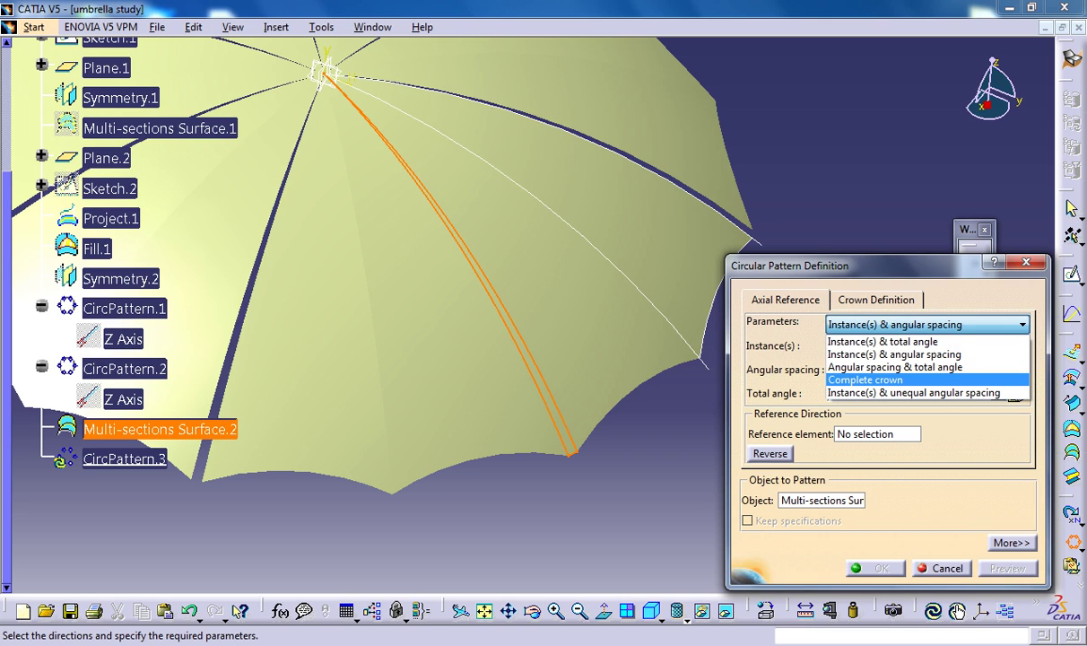
left_click(924, 379)
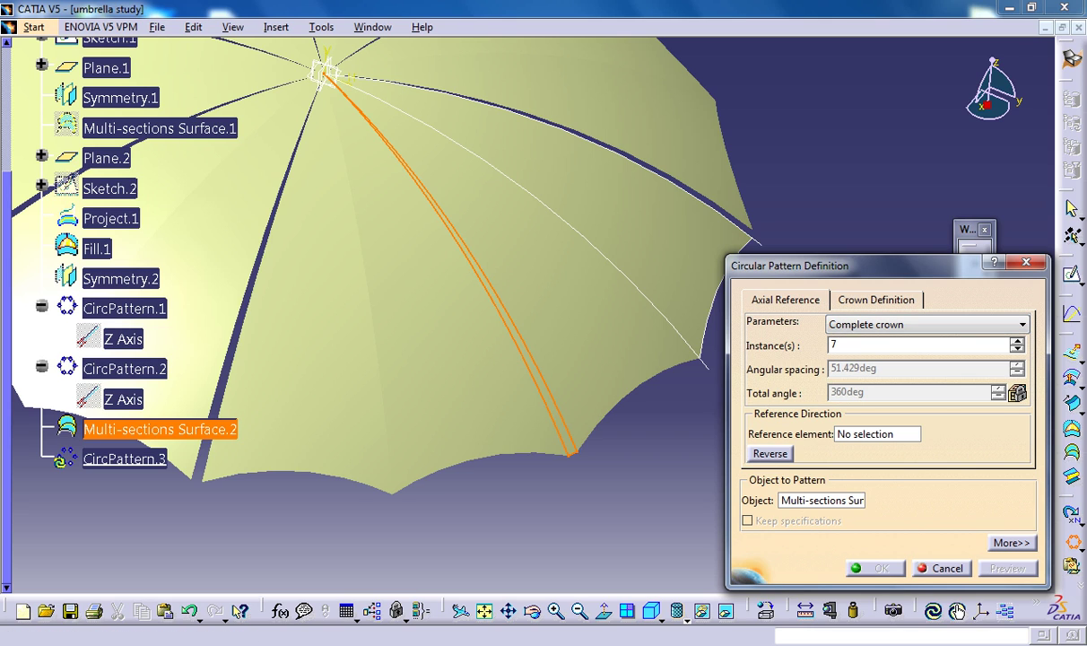
right_click(897, 433)
left_click(933, 502)
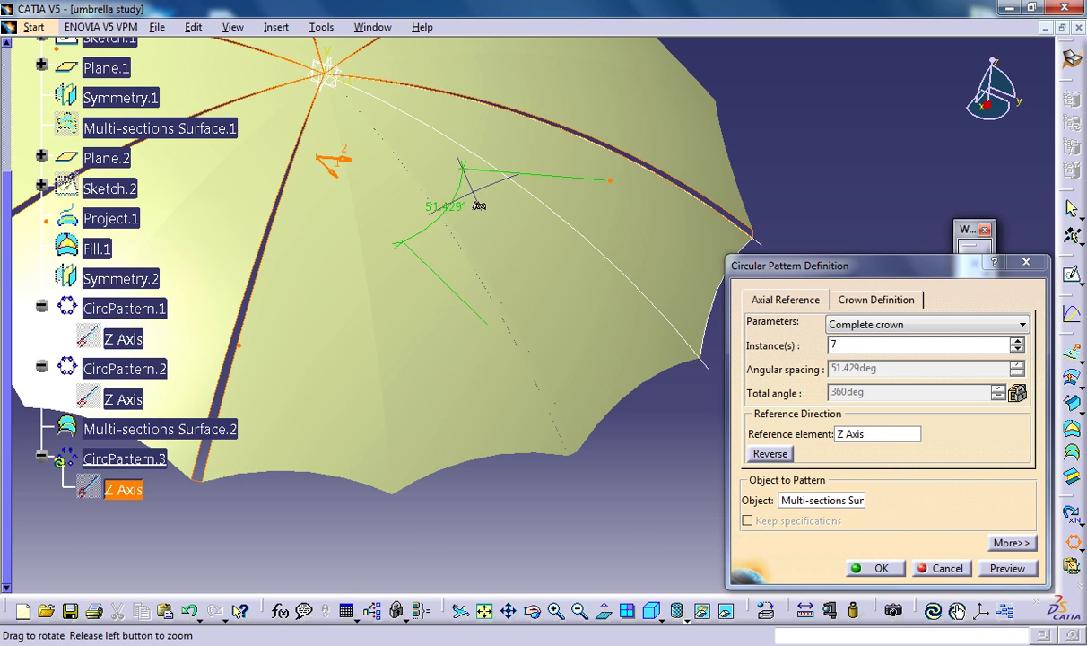
middle_click_drag(475, 184, 484, 251)
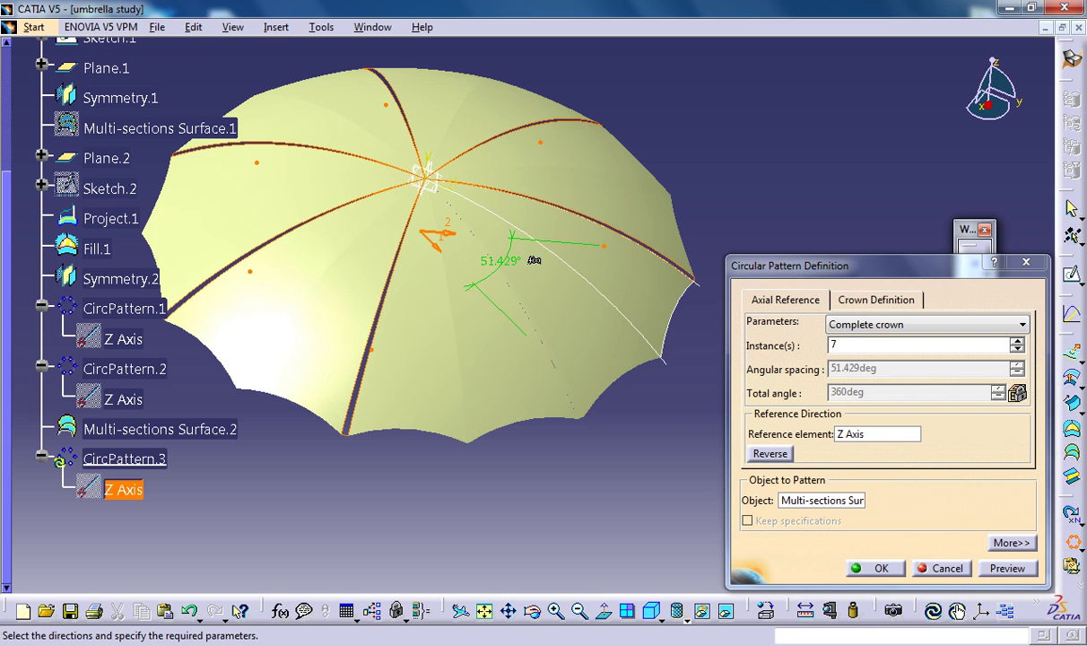
left_click(875, 568)
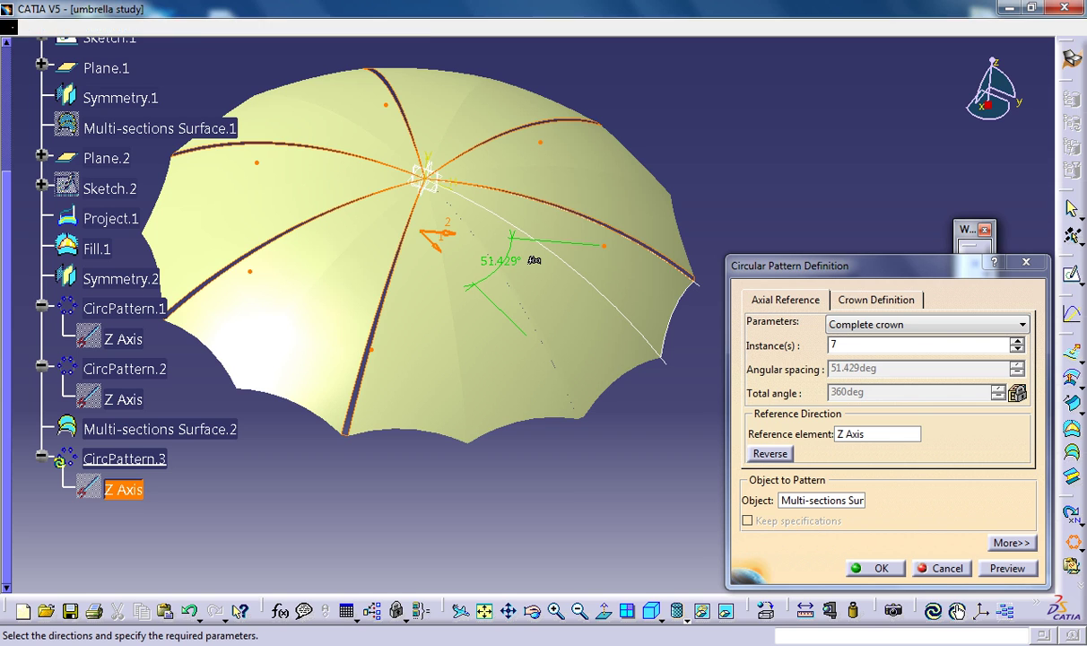
left_click(520, 489)
middle_click_drag(390, 298, 491, 363)
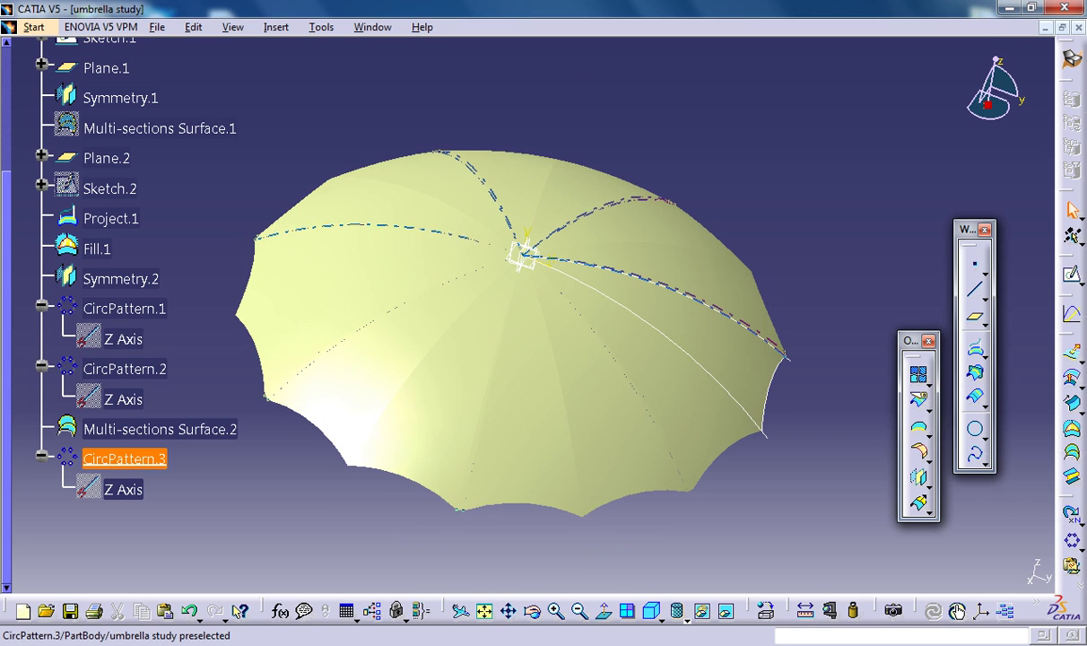
left_click(491, 363)
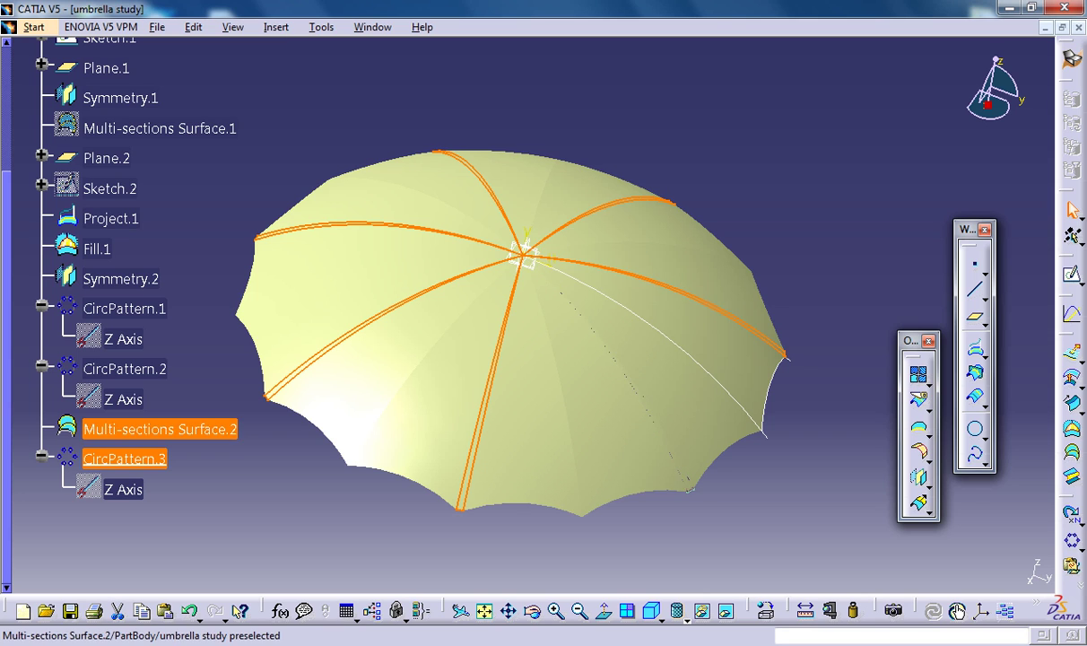
left_click(594, 355)
left_click(385, 130)
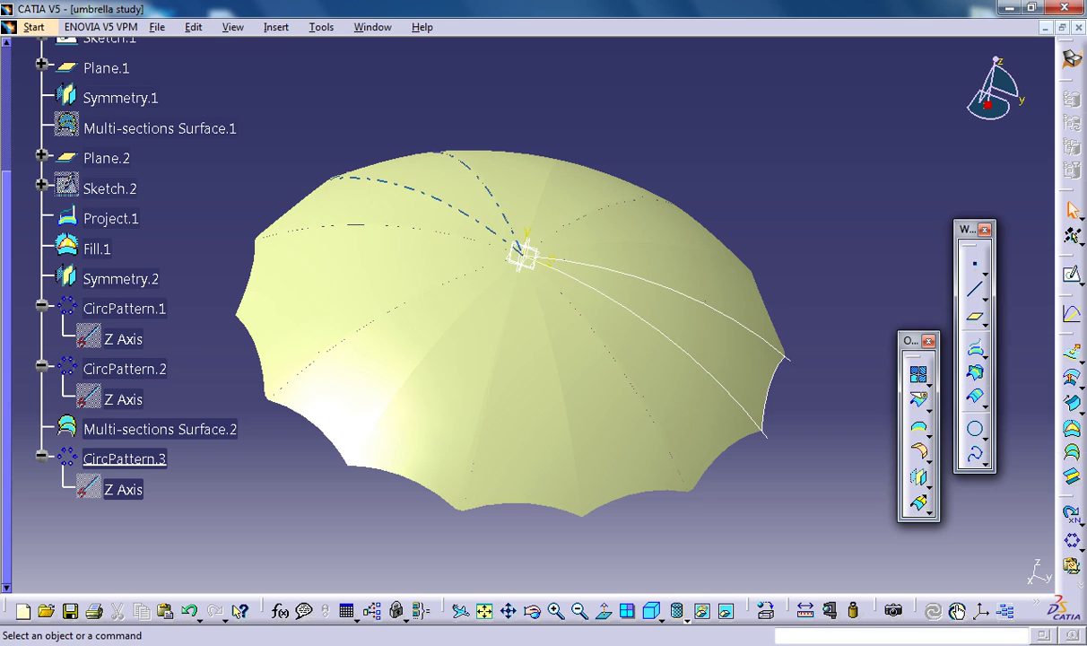
mouse_move(554, 231)
middle_mouse_down()
mouse_move(487, 270)
mouse_move(496, 260)
middle_mouse_up()
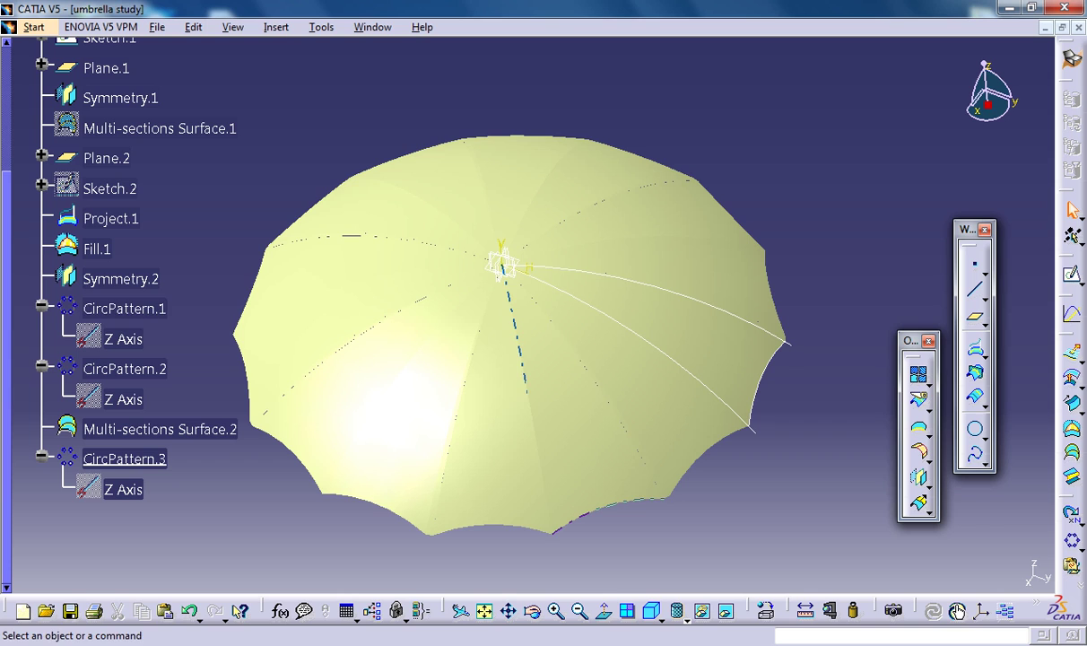
- Display the umbrella canopy in shading with edges and examine its panels and strips from several angles
left_click(678, 610)
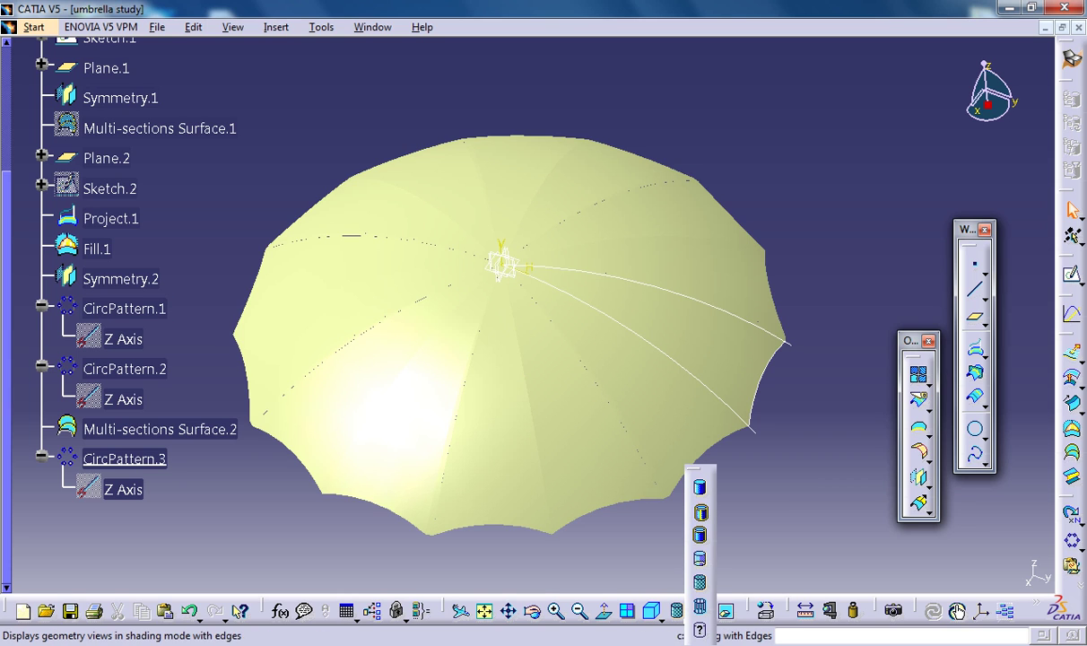
left_click(701, 512)
mouse_move(528, 324)
middle_mouse_down()
mouse_move(582, 235)
mouse_move(648, 171)
mouse_move(542, 279)
mouse_move(548, 363)
middle_mouse_up()
middle_click_drag(630, 353, 610, 310)
middle_click_drag(723, 372, 655, 407)
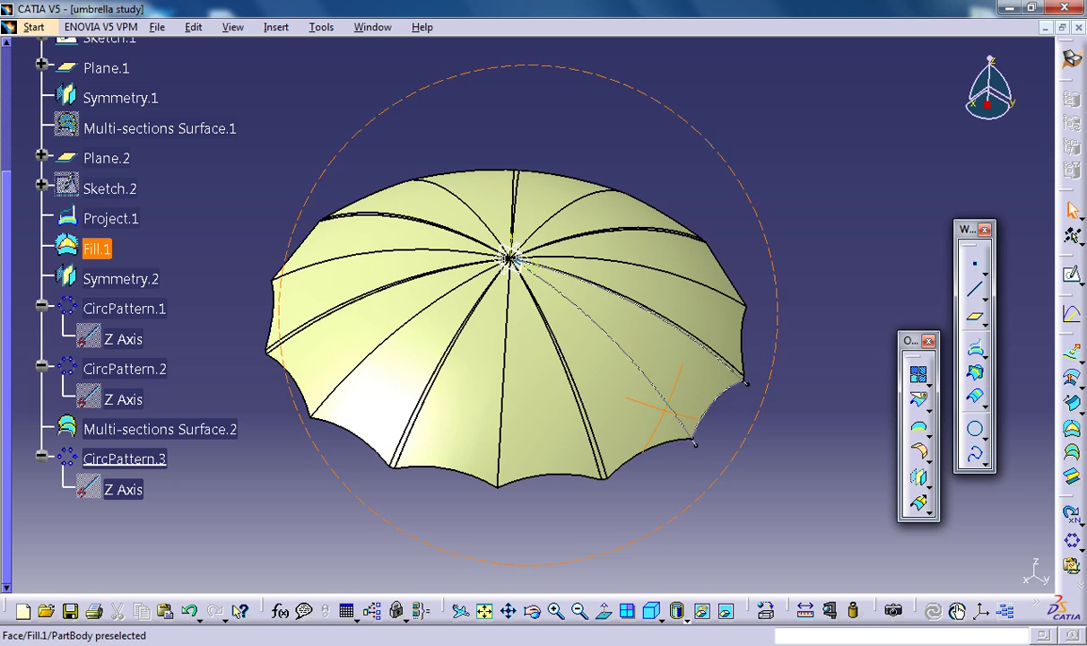
middle_click_drag(563, 344, 535, 307)
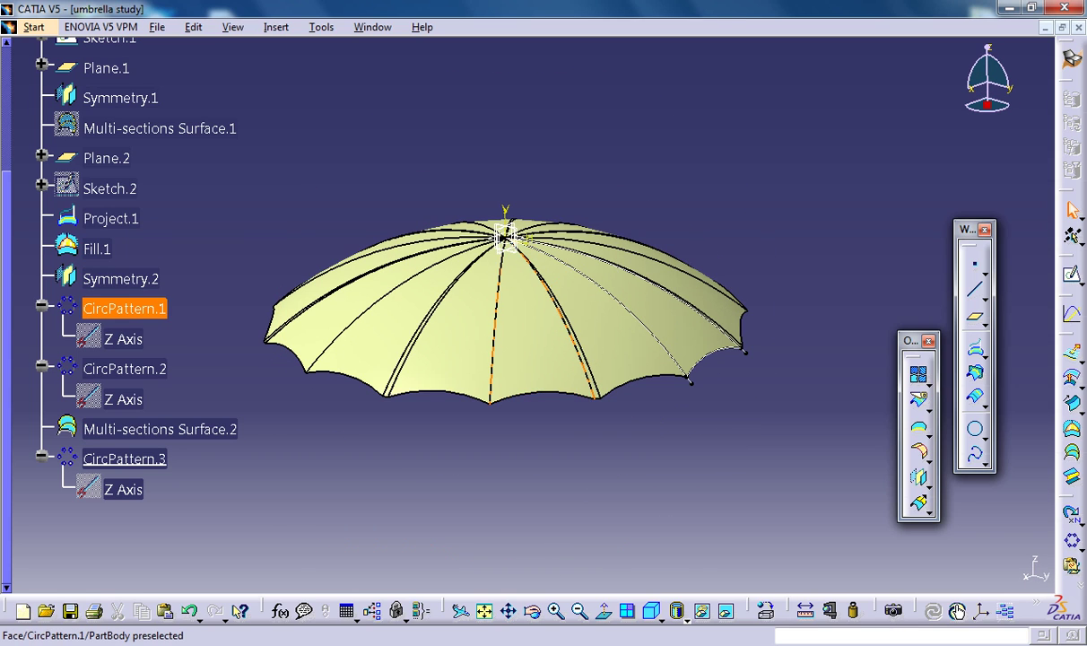
middle_click_drag(690, 380, 669, 414)
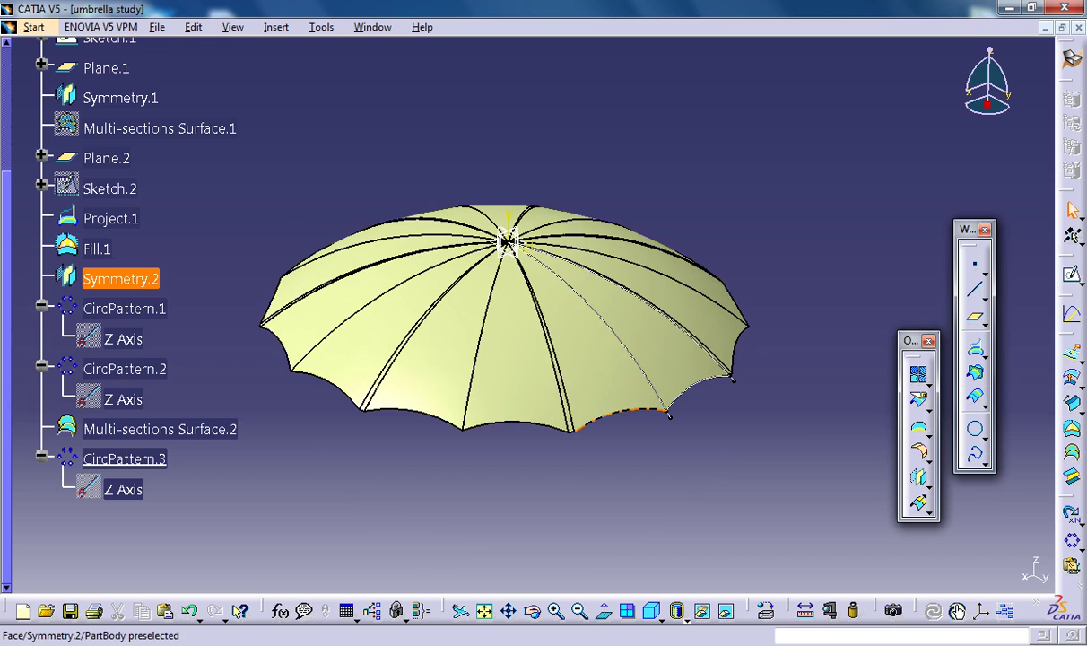